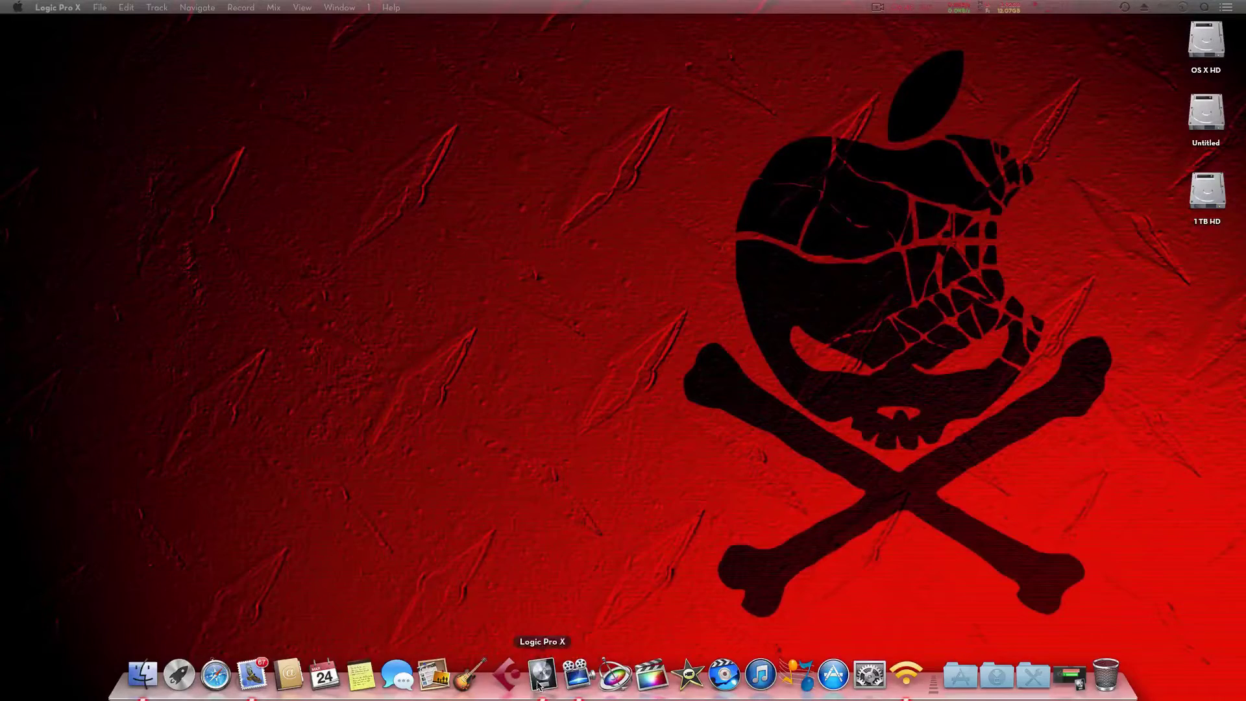
Step: Open the Key Commands editor from the Logic Pro X menu to list the command groups
left_click(1068, 678)
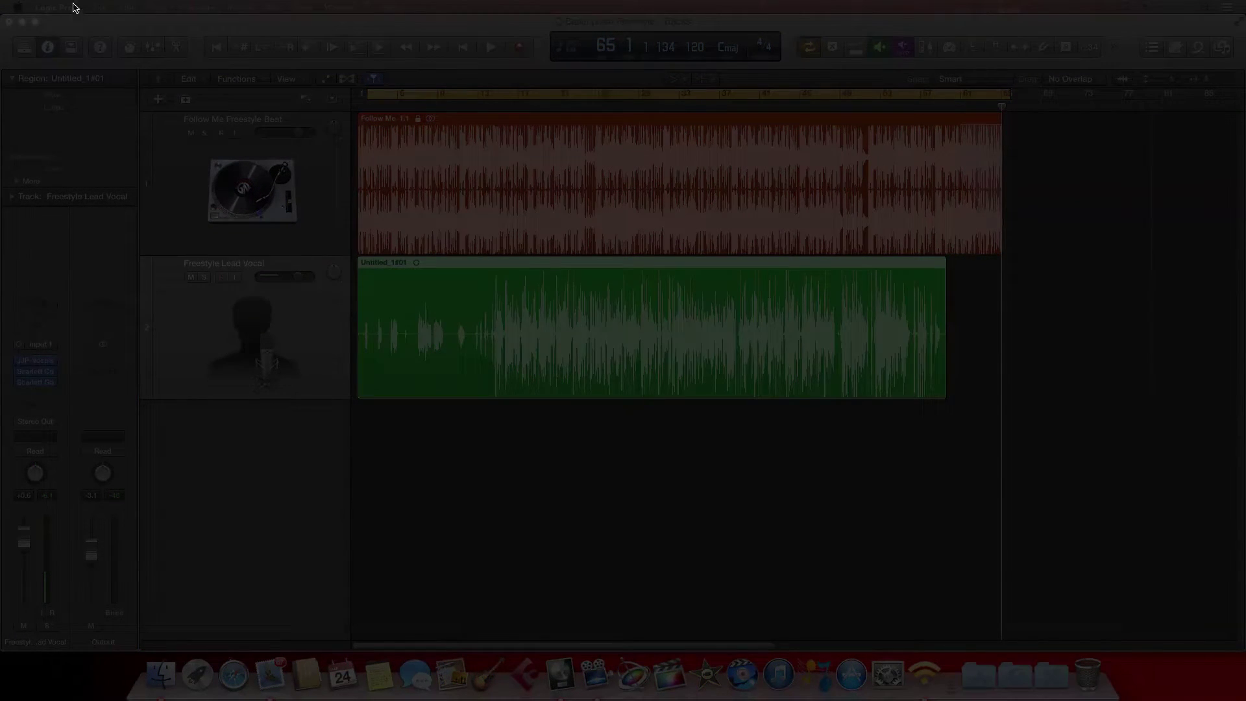
left_click(65, 7)
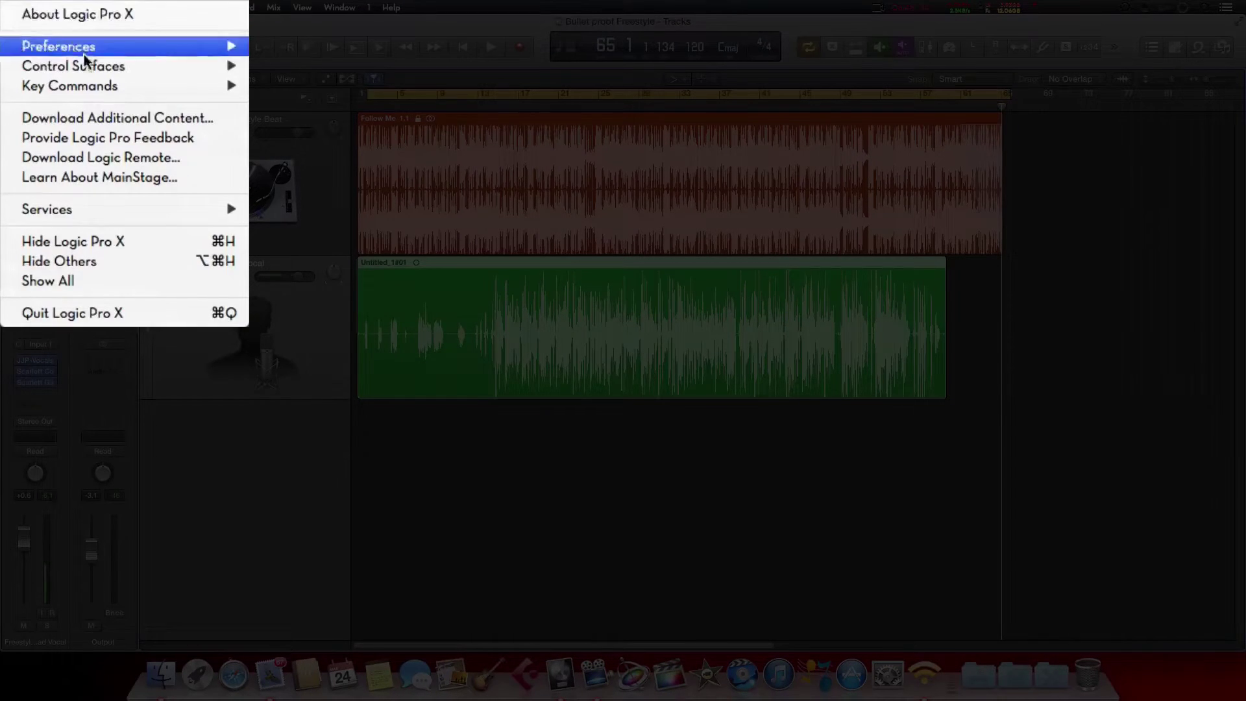
mouse_move(106, 70)
mouse_move(201, 69)
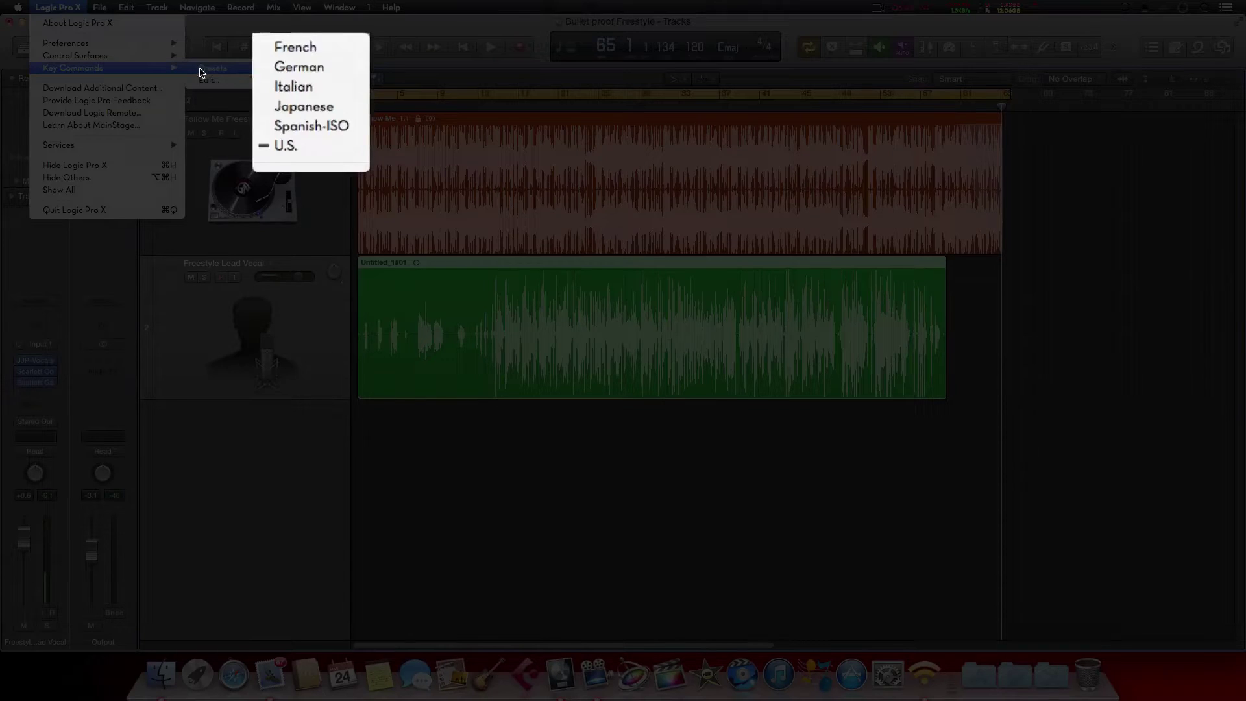
left_click(206, 85)
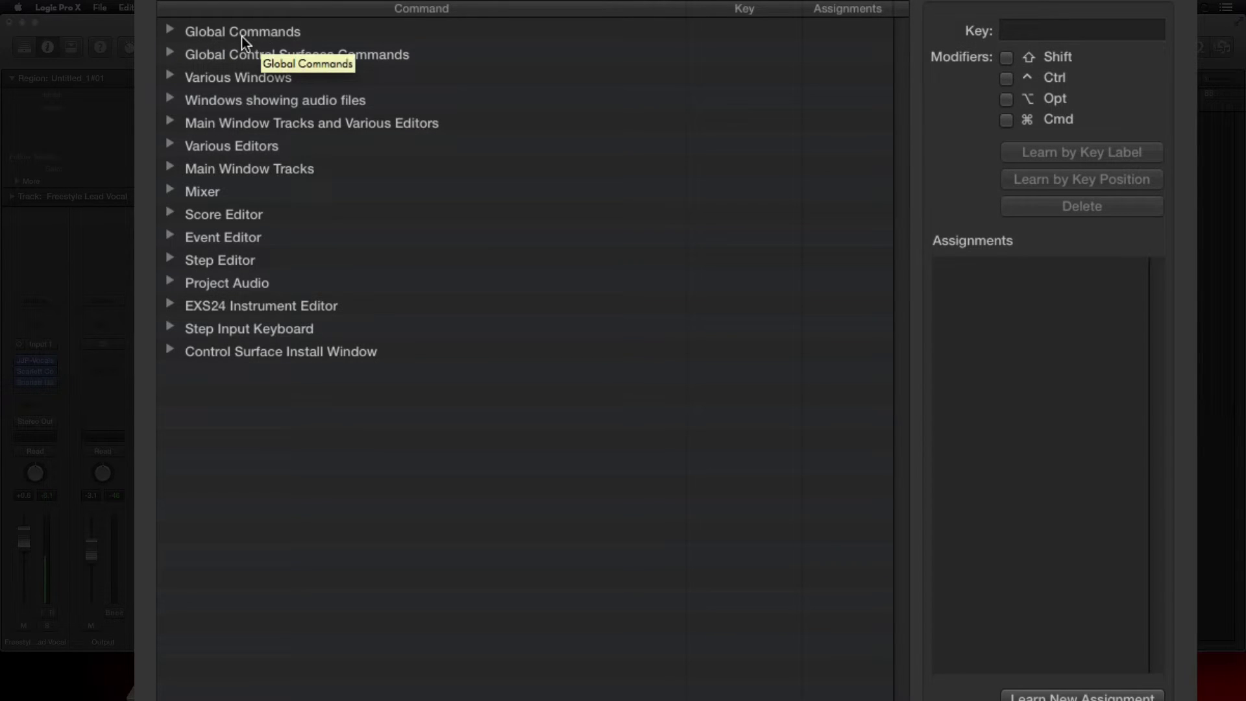
Step: Expand Global Commands and learn a MIDI controller assignment for the Stop command
left_click(169, 30)
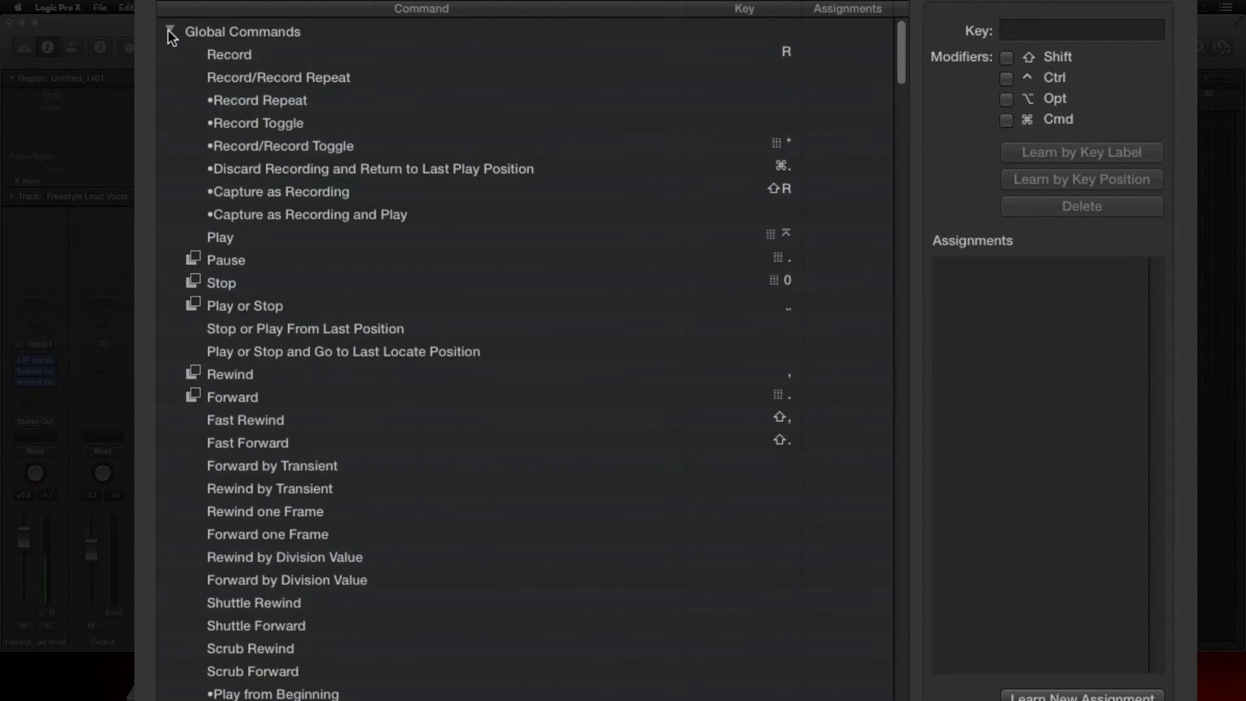
left_click(217, 57)
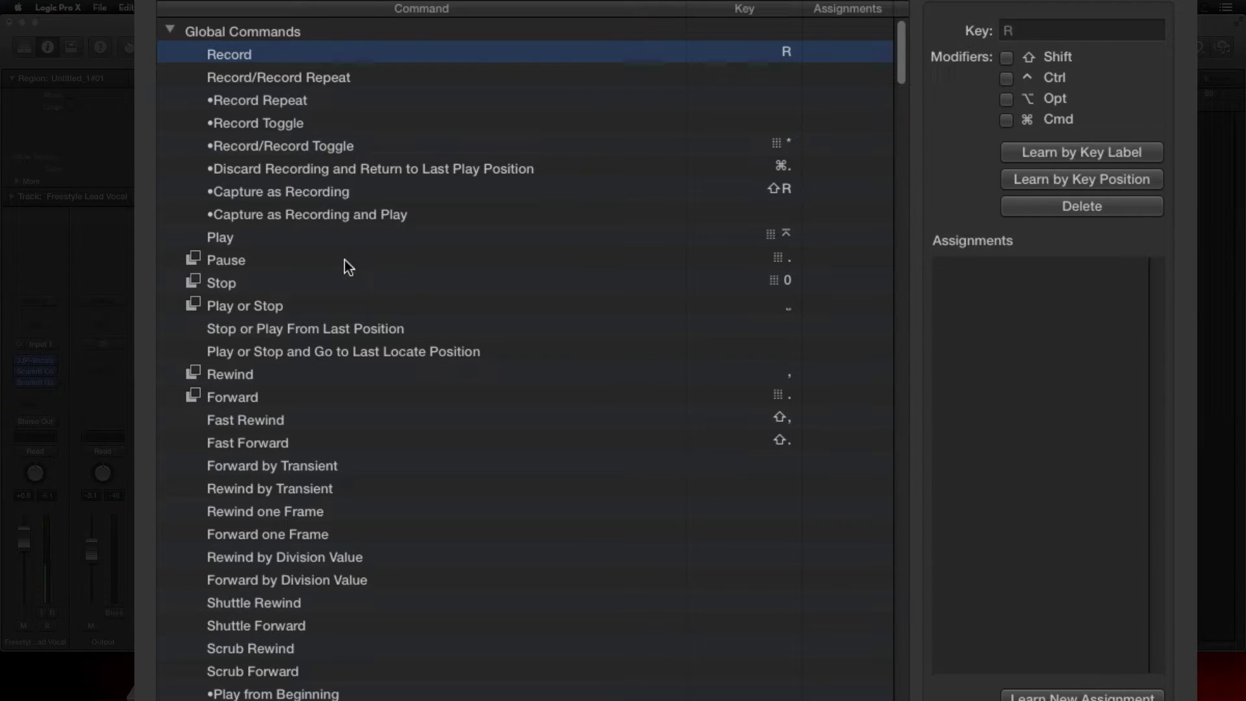
left_click(216, 235)
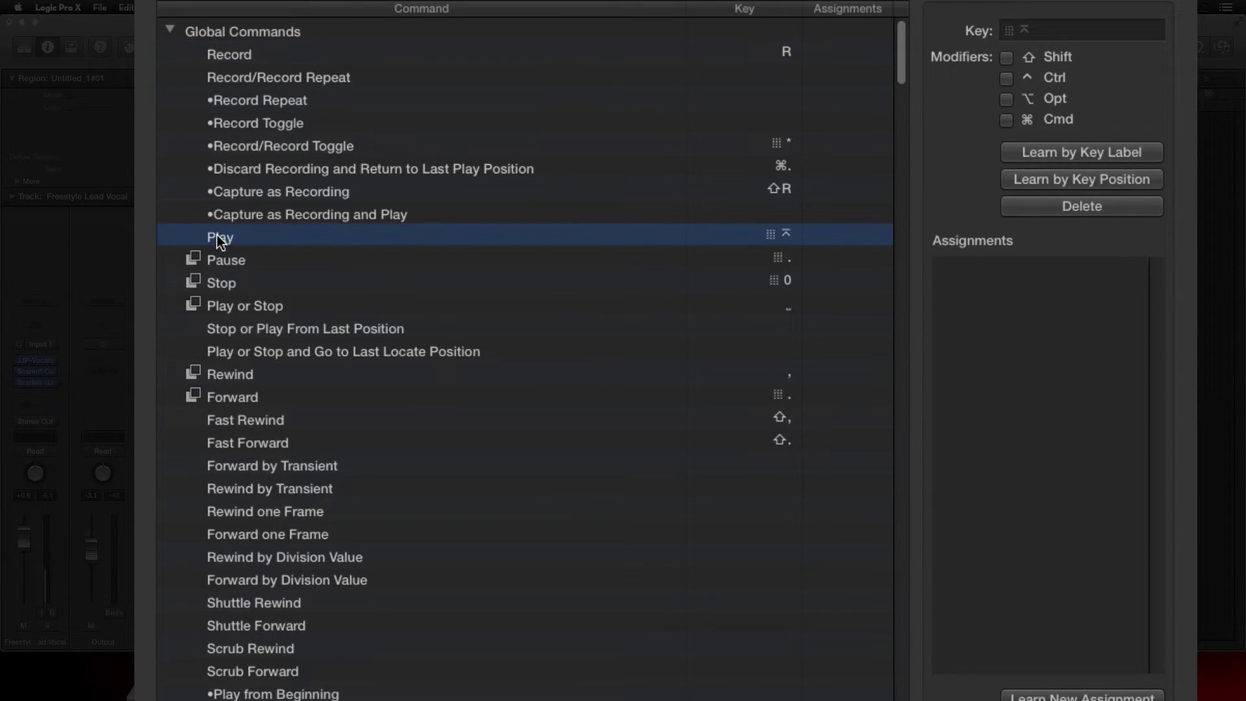
left_click(231, 259)
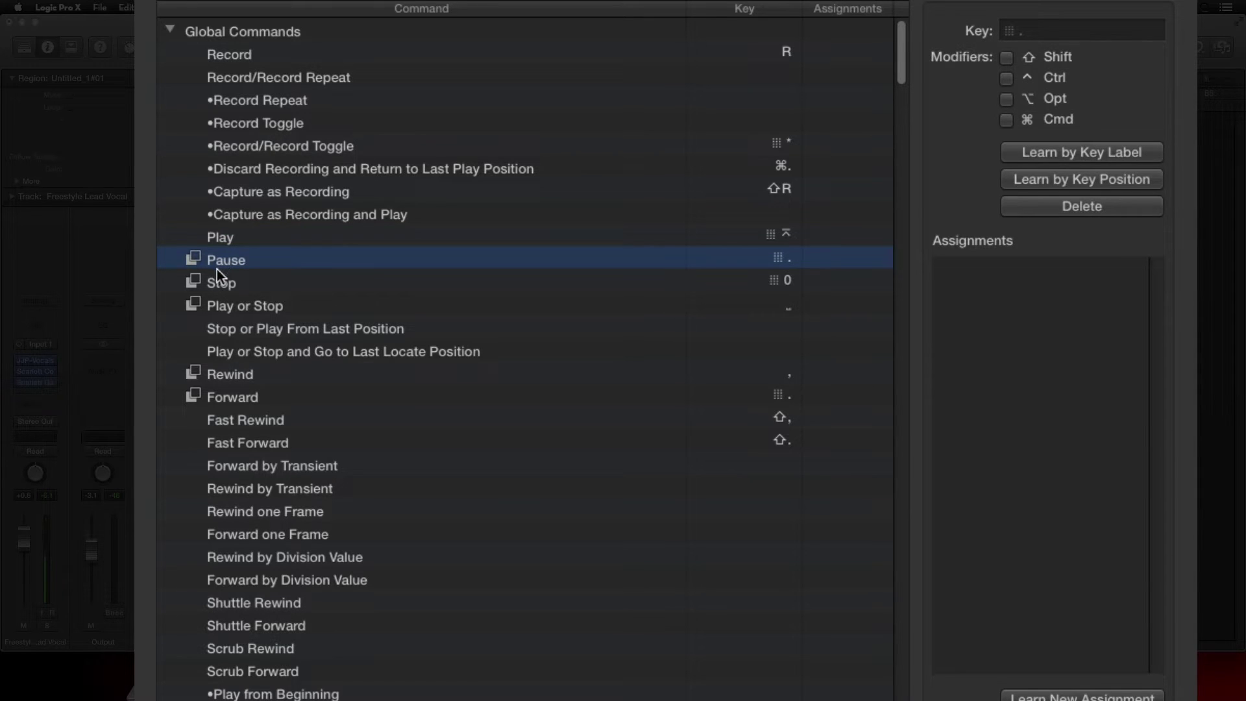
left_click(216, 281)
left_click(239, 316)
left_click(244, 308)
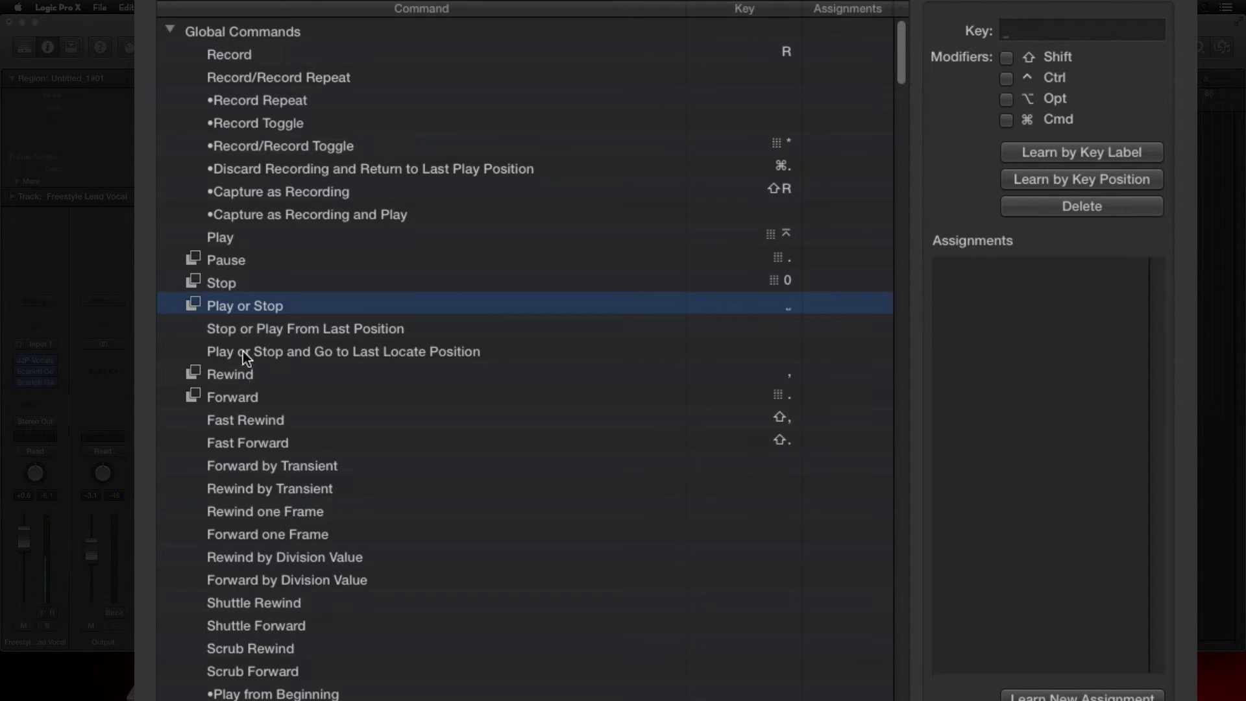
left_click(225, 285)
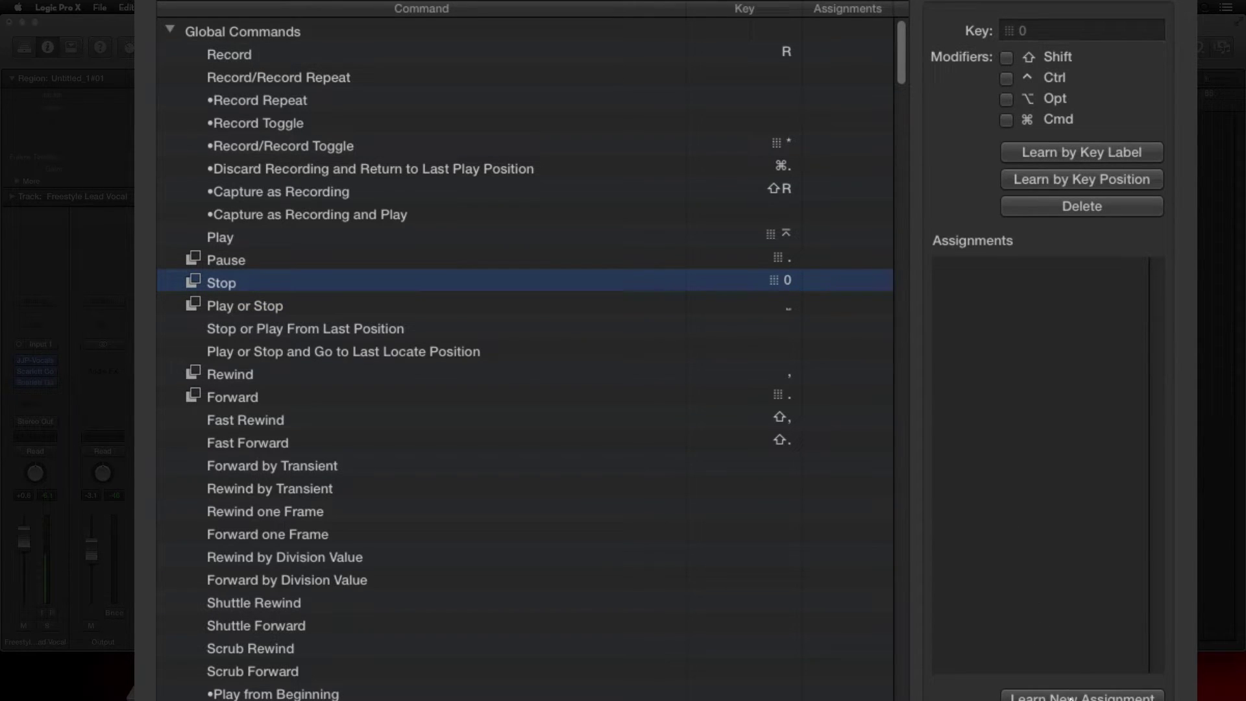
left_click(1069, 696)
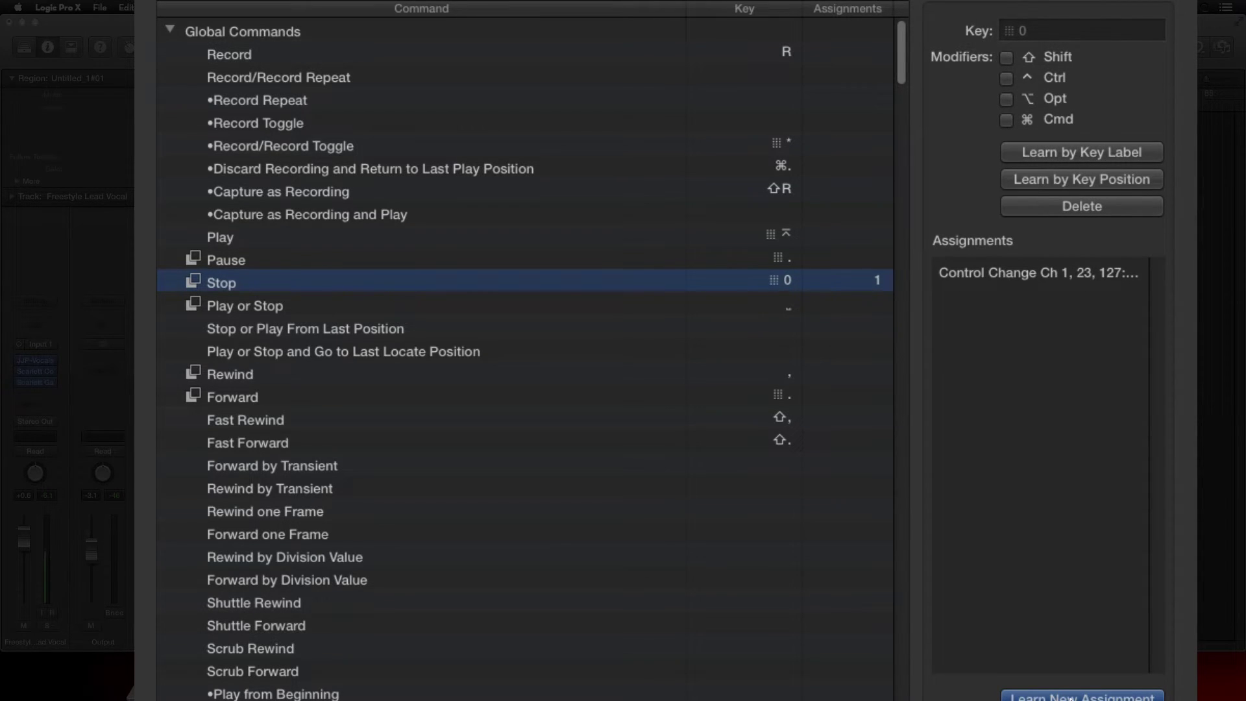
left_click(1069, 697)
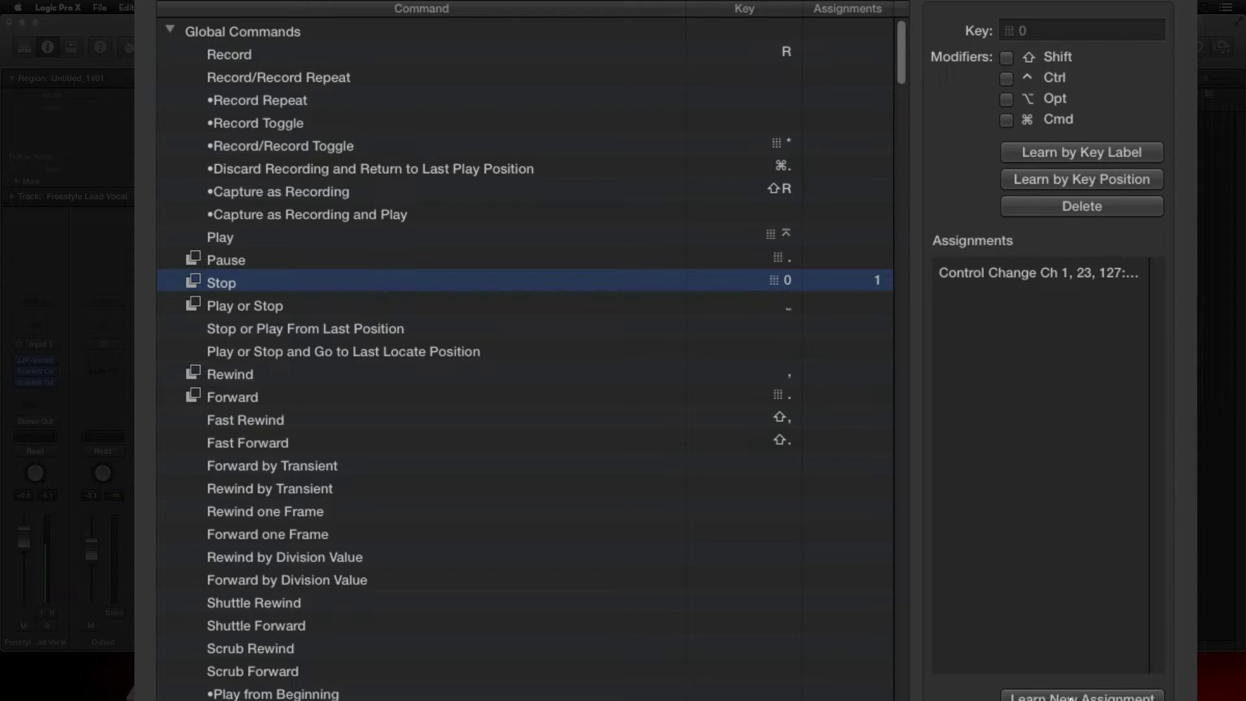
Step: Learn MIDI controller assignments for the Rewind and Forward commands
left_click(231, 378)
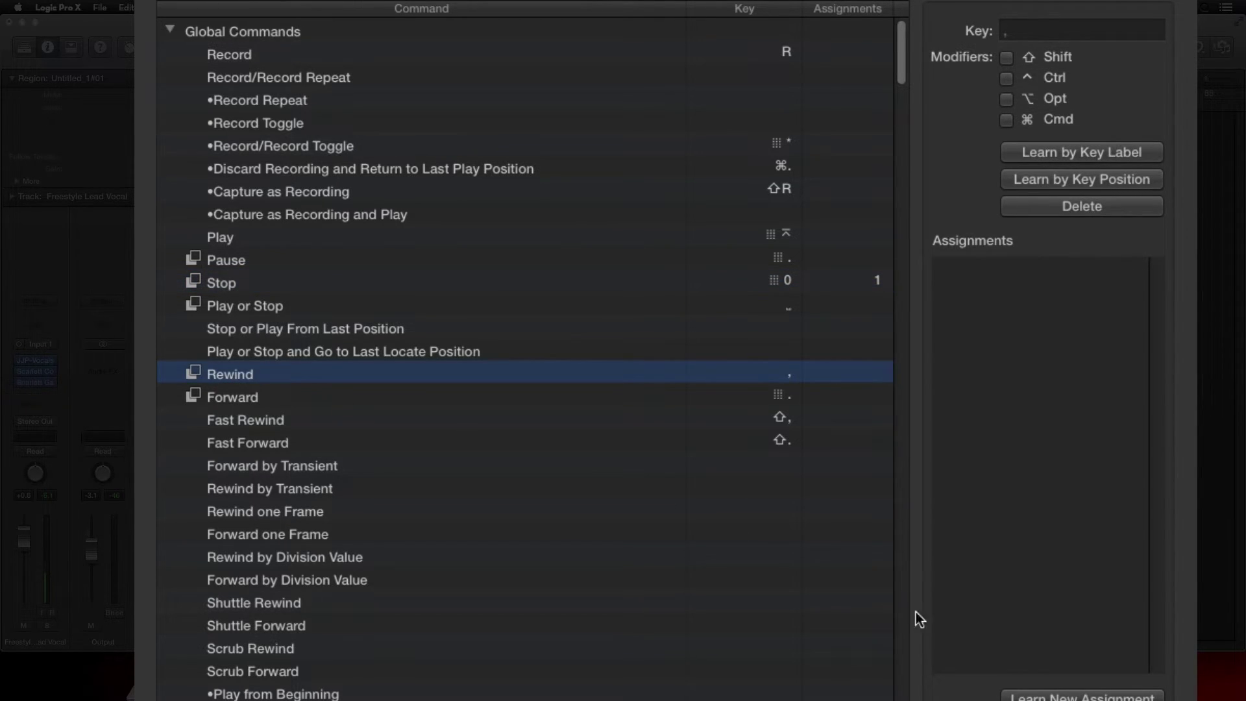
left_click(1032, 696)
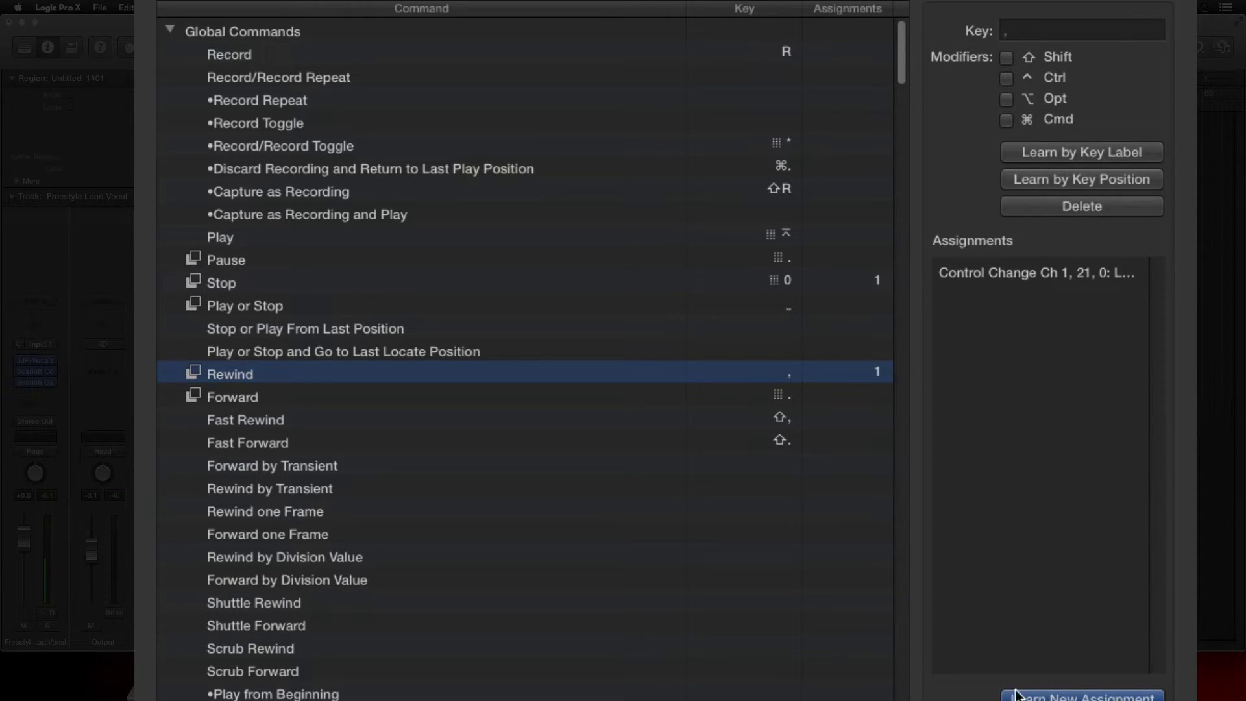
left_click(263, 395)
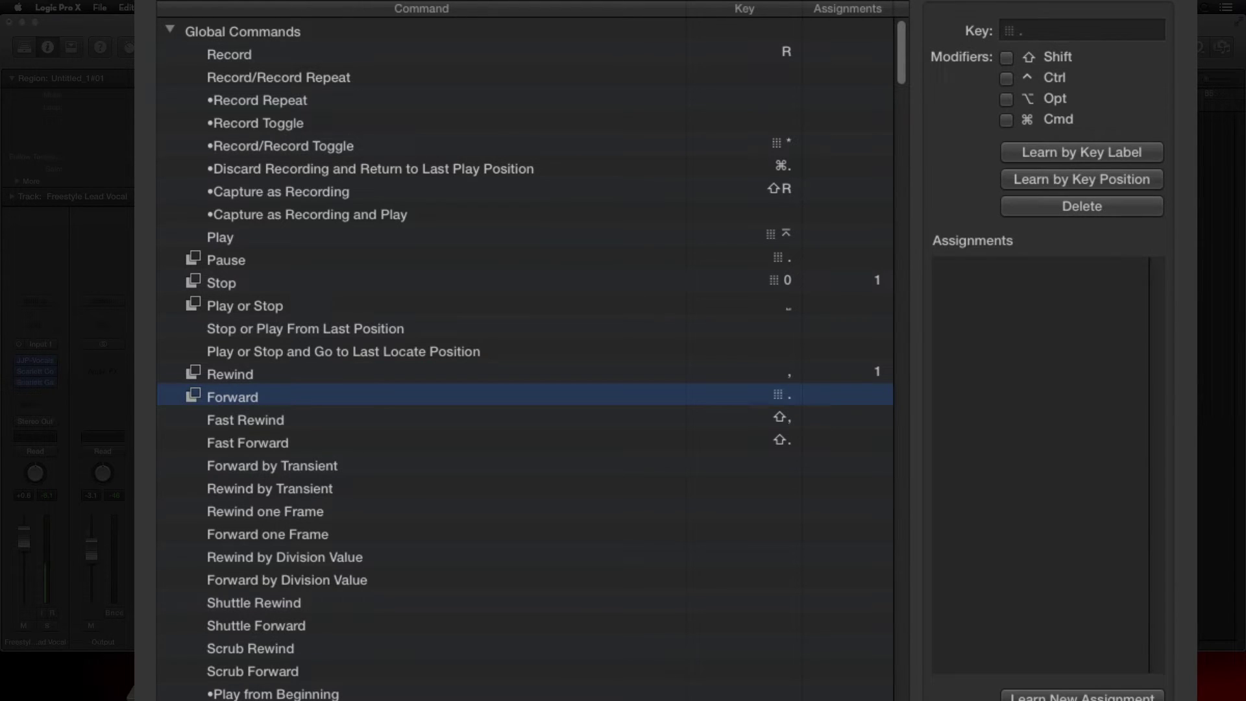
key("super+l")
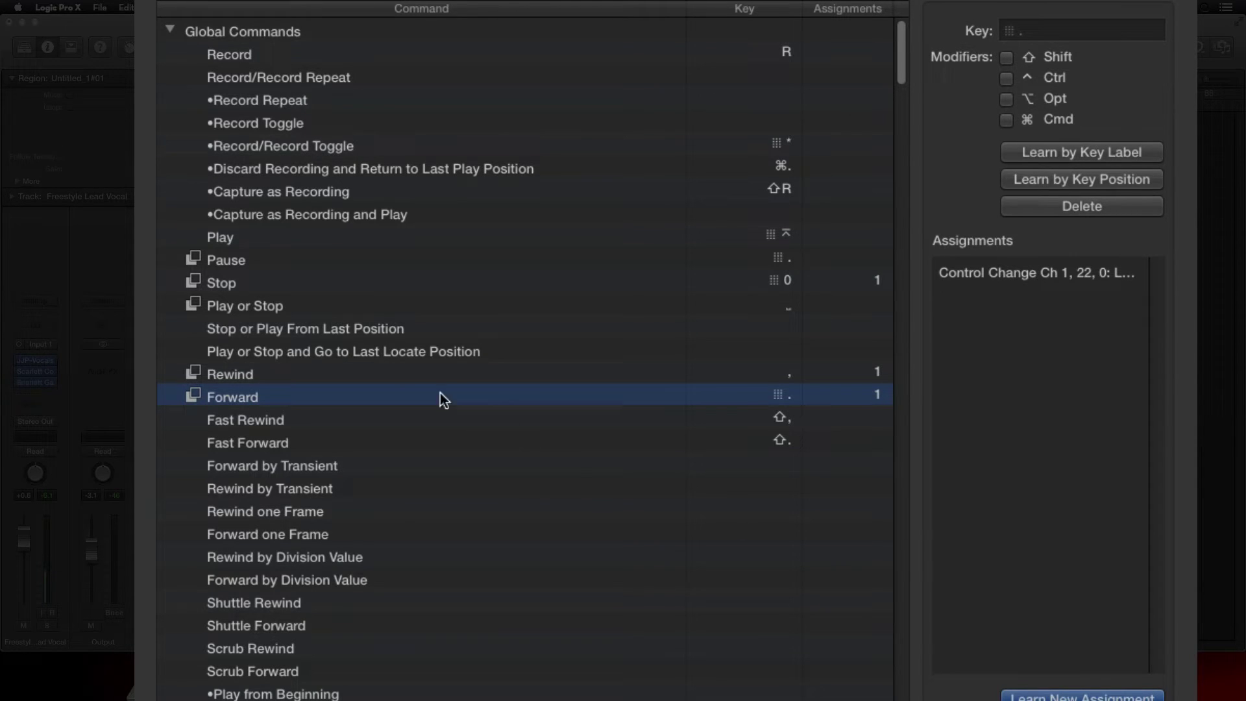
key("super+l")
Step: Learn the Play command's MIDI assignment, Control Change Ch 1, 24, 127
left_click(234, 237)
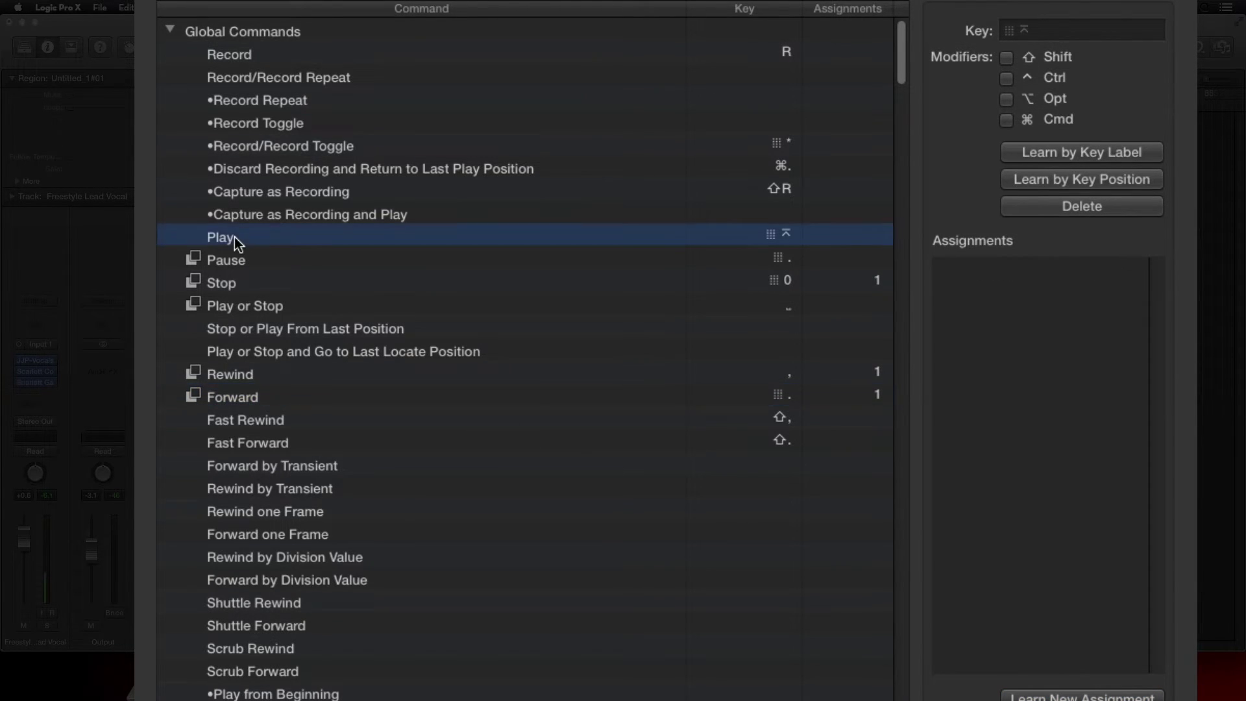
left_click(1087, 696)
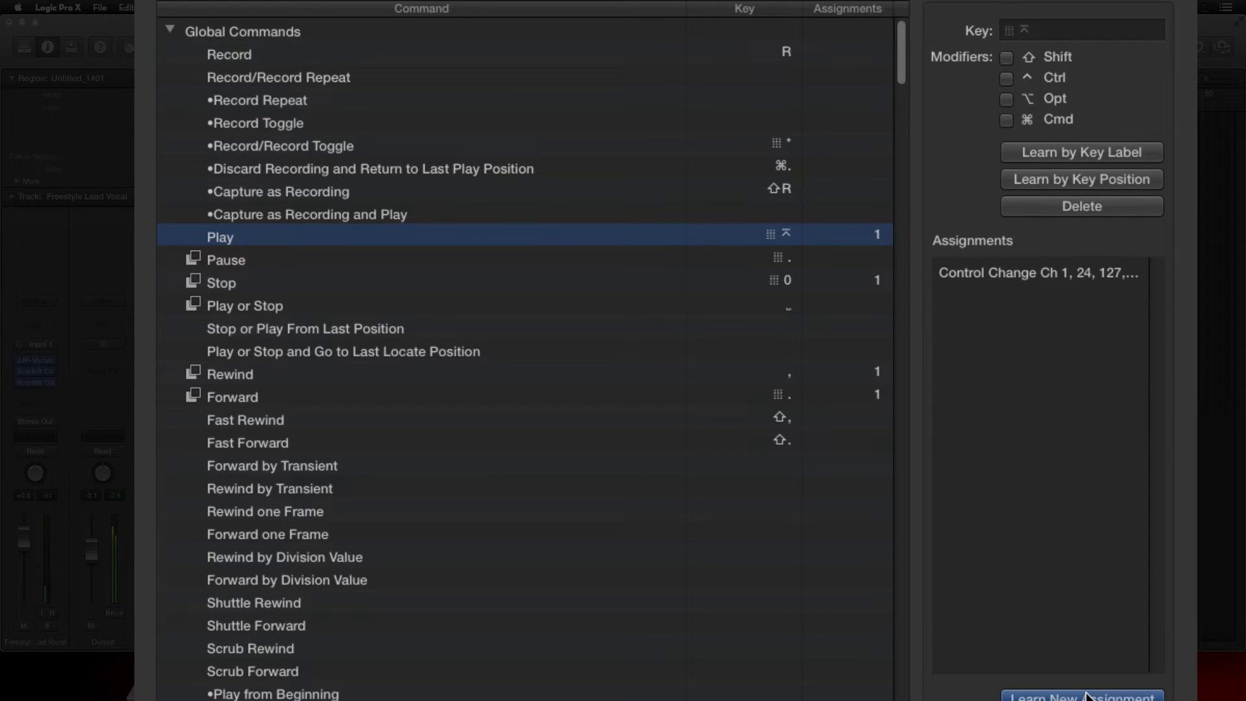
left_click(1086, 696)
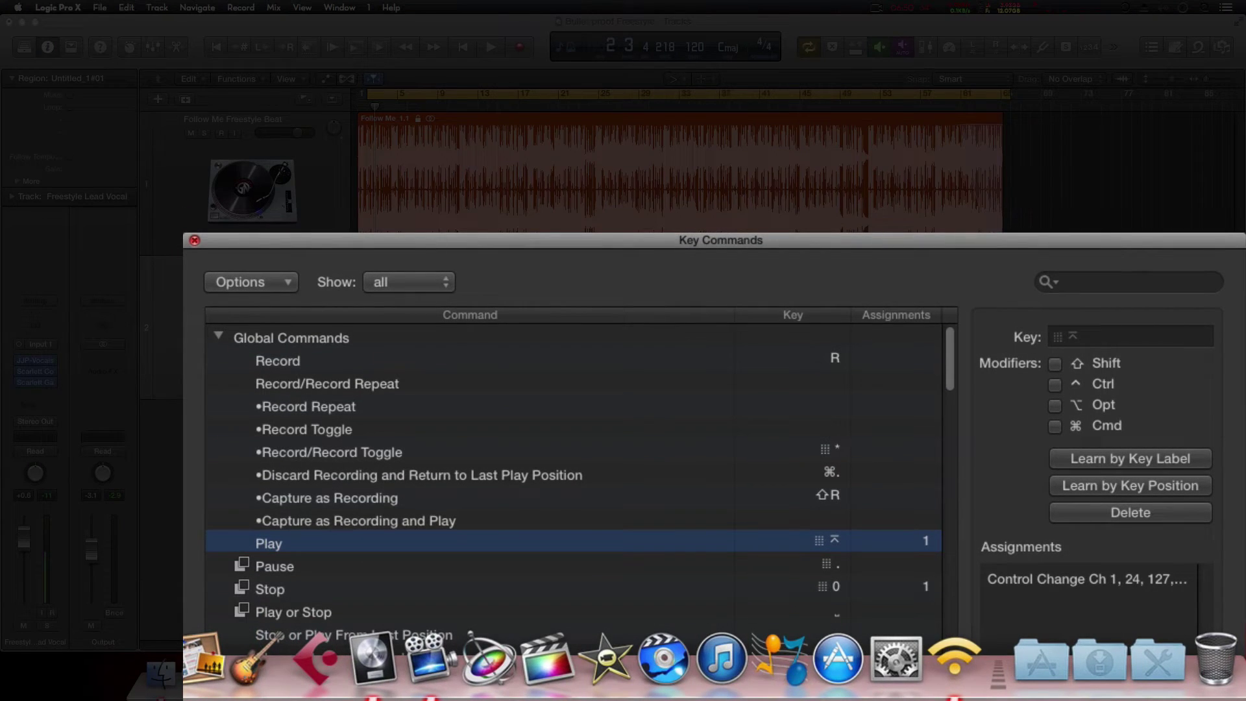
Step: Map the Axiom 25 record button to the Record command as Control Change Ch 1, 25
left_click(977, 96)
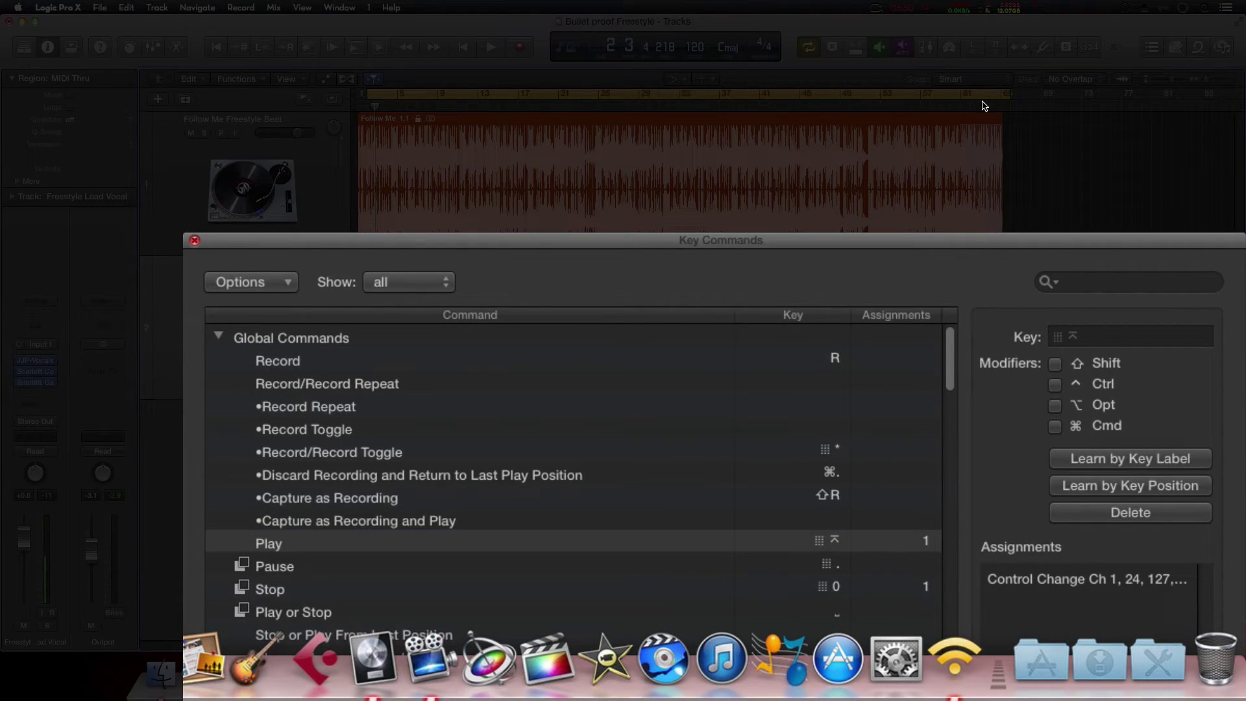
left_click_drag(644, 236, 644, 0)
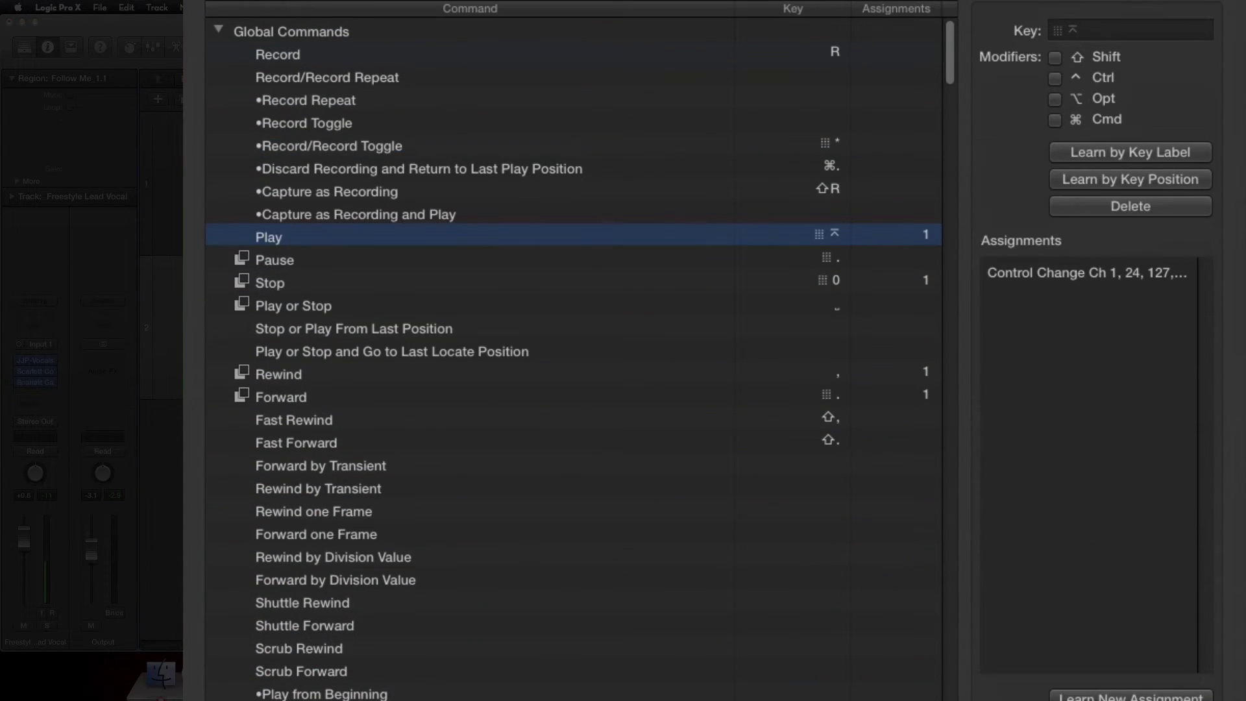
left_click(290, 59)
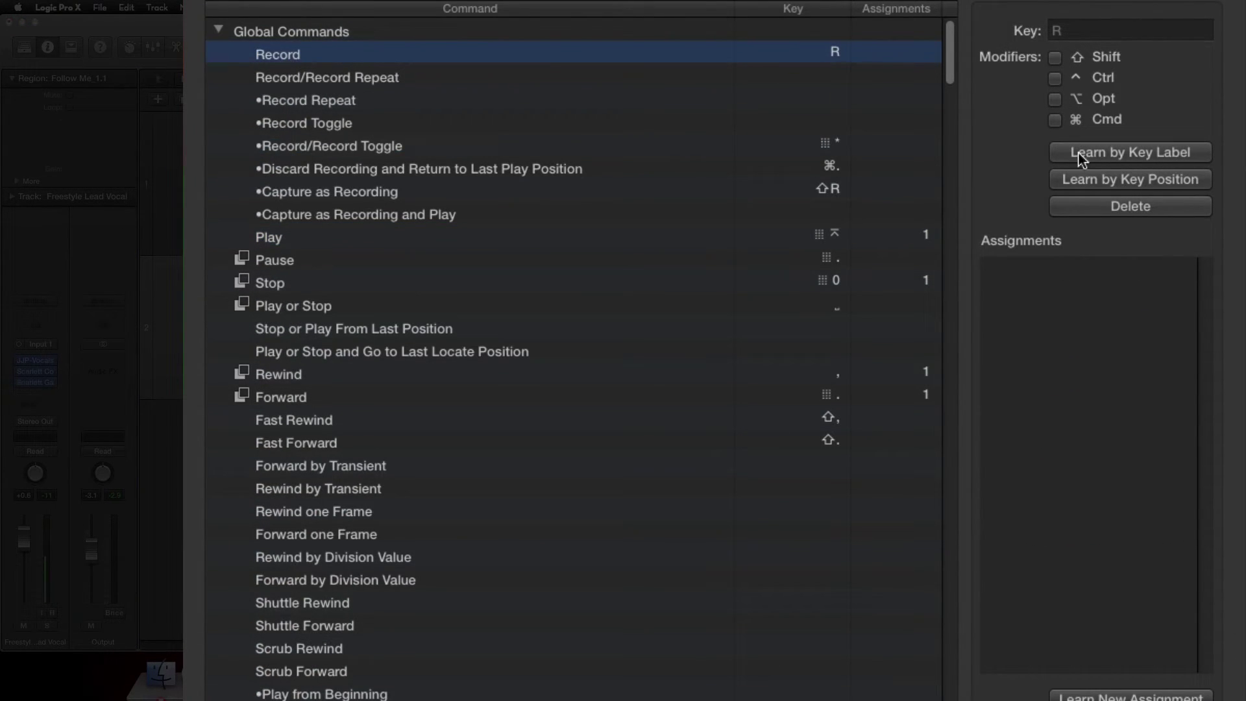
left_click(1130, 696)
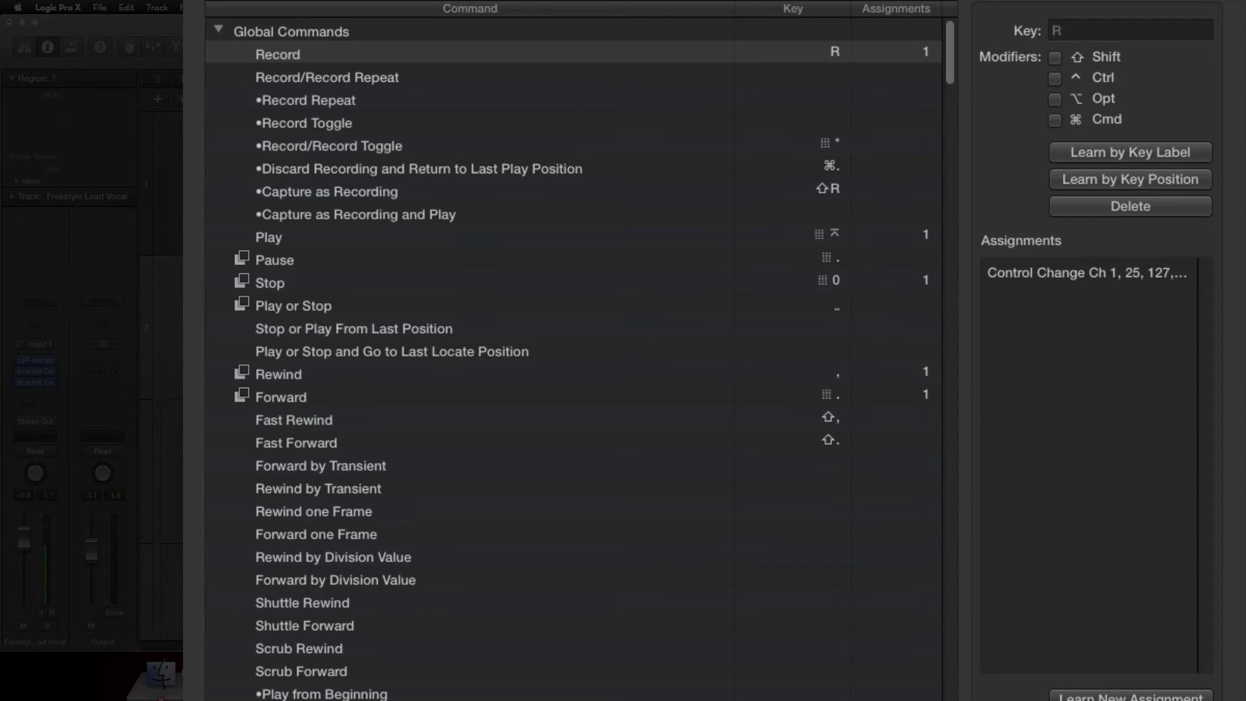
Step: Filter key commands by 'cycle' and select Cycle Mode, showing Control Change Ch 1, 20
type("cy")
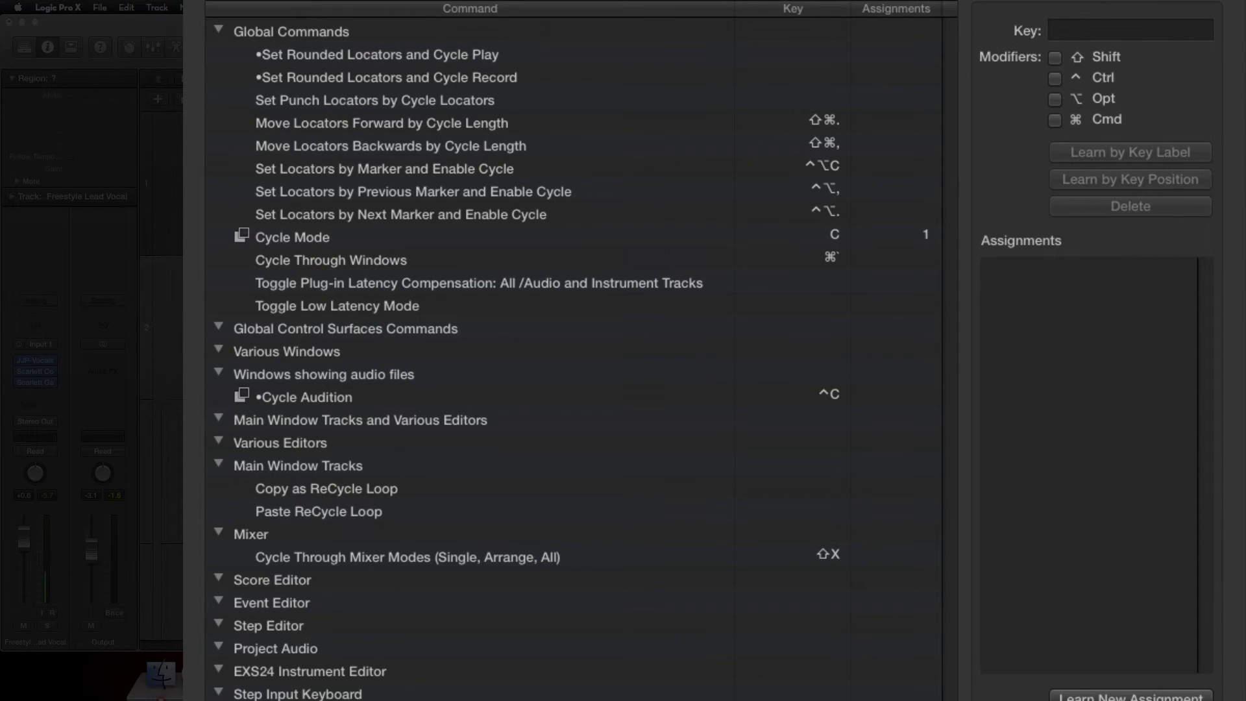
type("c")
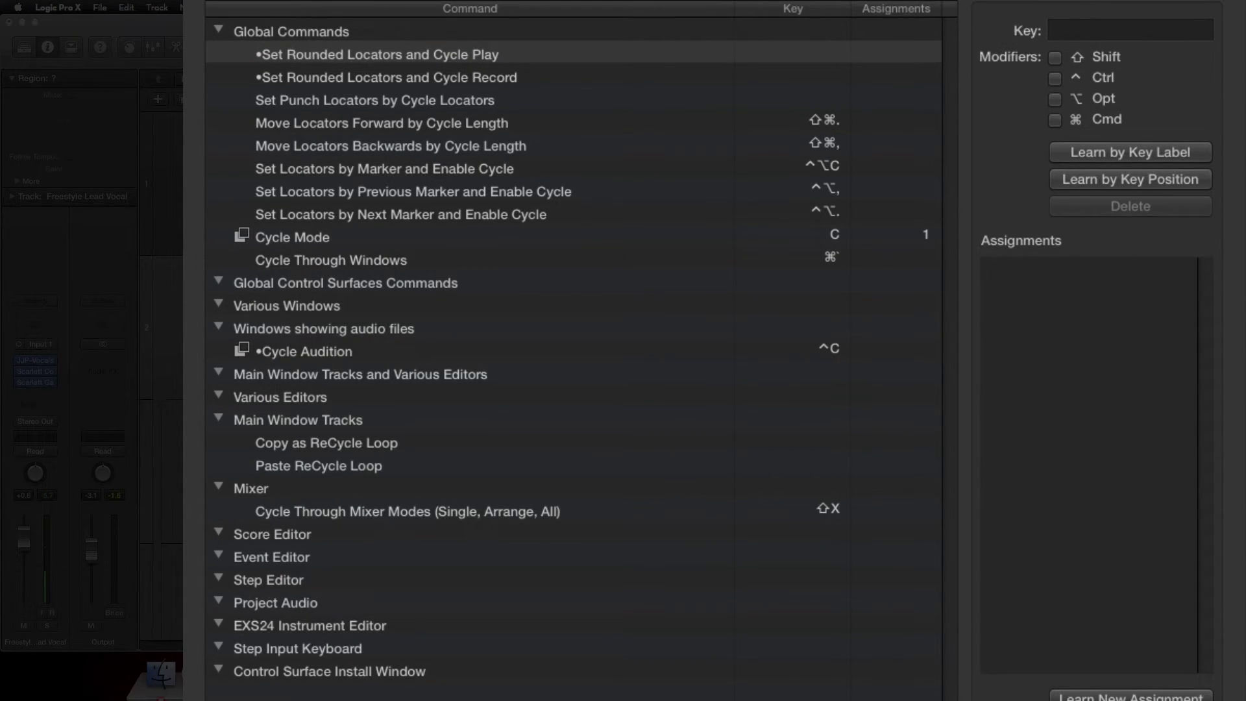
left_click(303, 236)
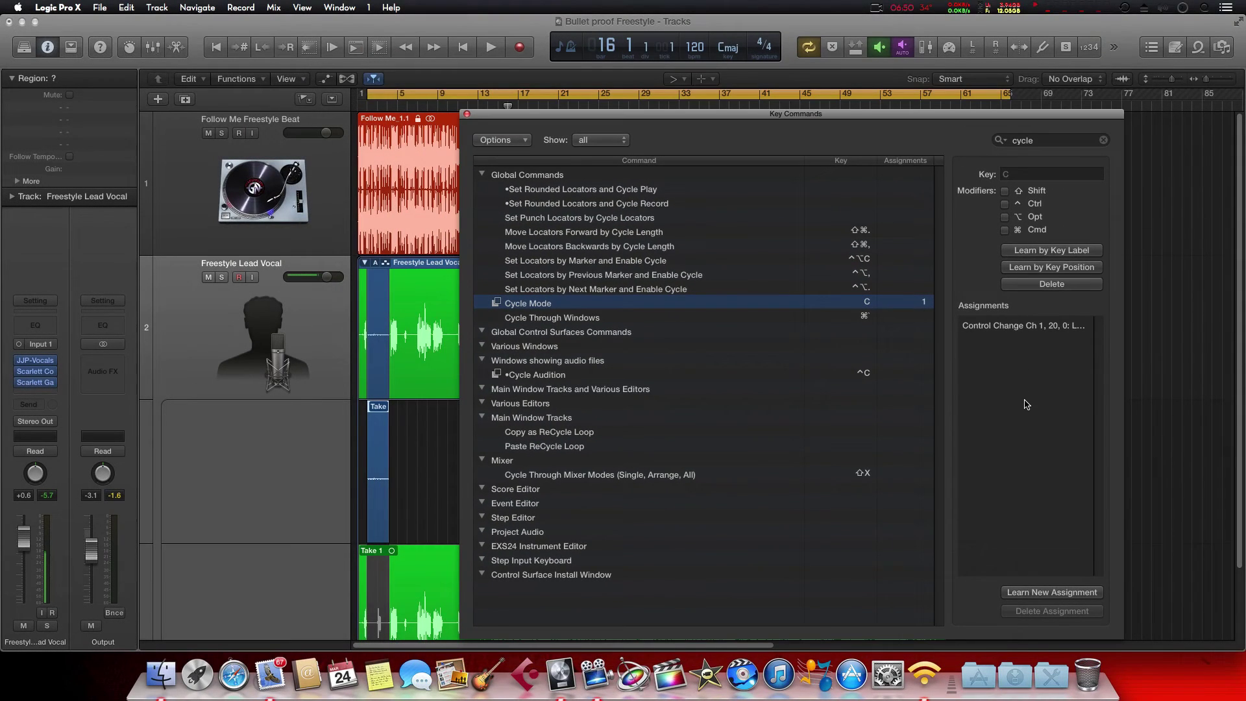
Step: Close Key Commands and undo the cycle recording, leaving only the Untitled_1#01 region
left_click(466, 114)
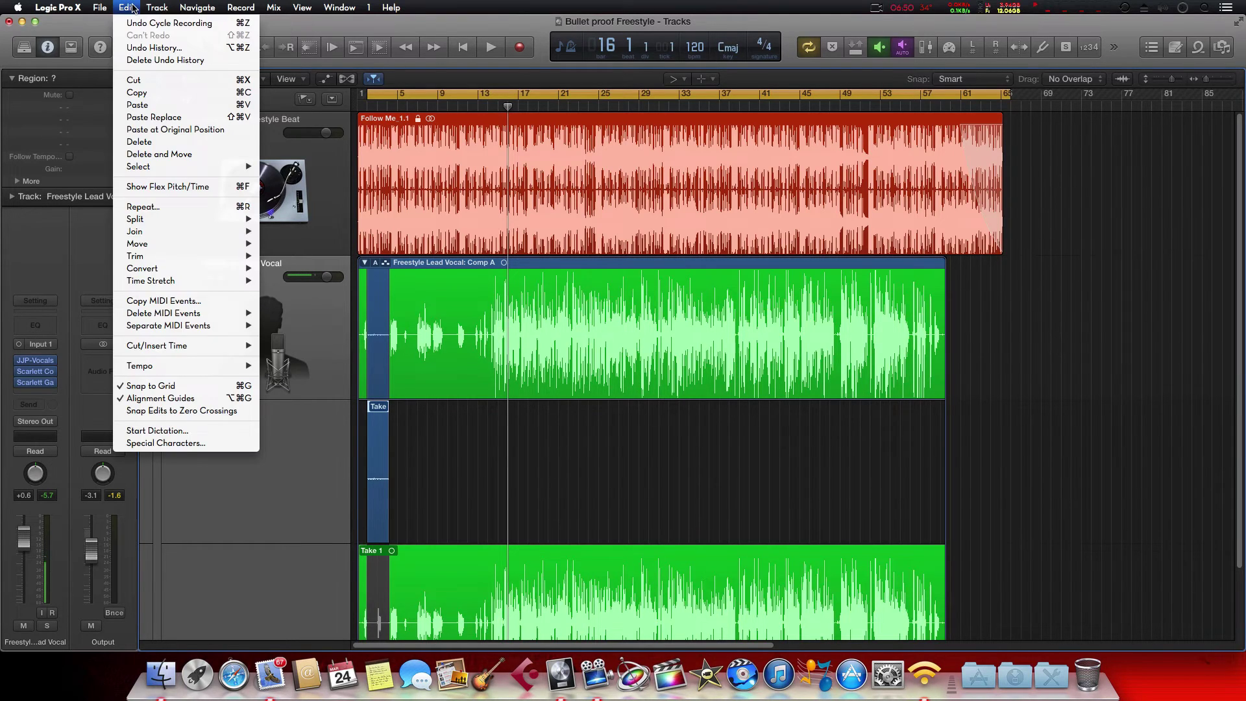
left_click(127, 7)
left_click(140, 24)
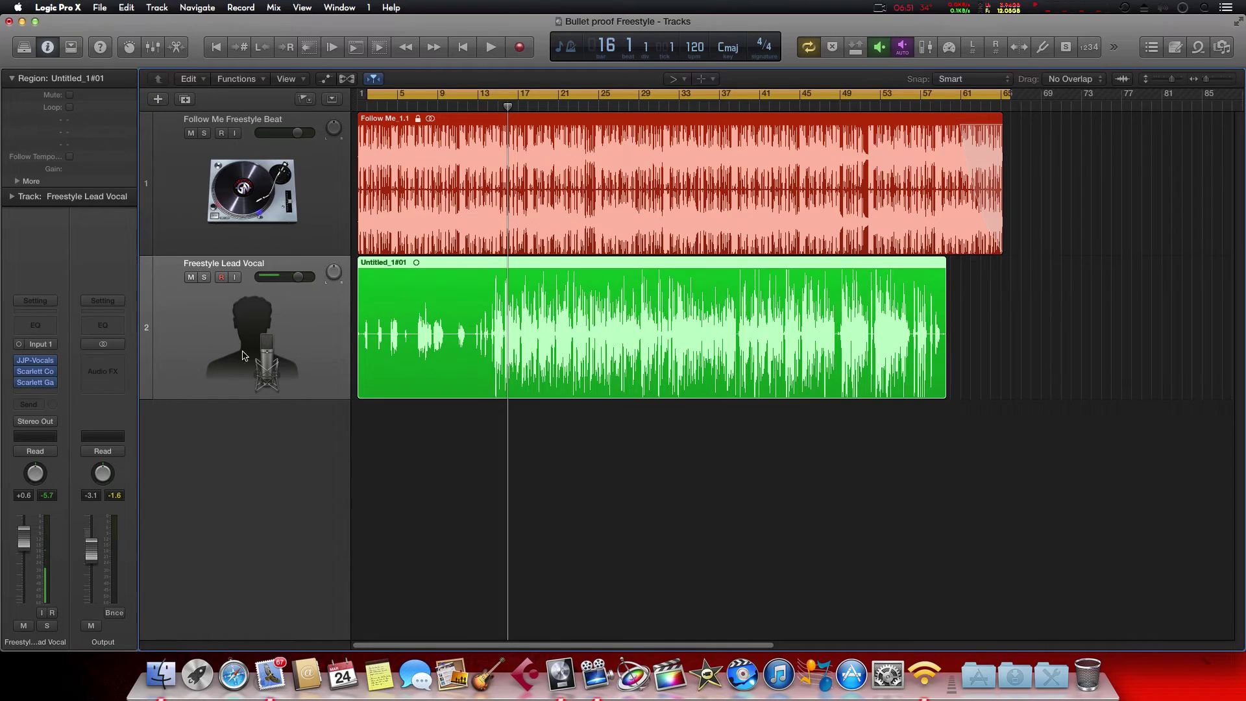
Step: Open JJP-Vocals on Freestyle Lead Vocal and raise the LOWS knob from -13.5 to -1.2
mouse_move(46, 366)
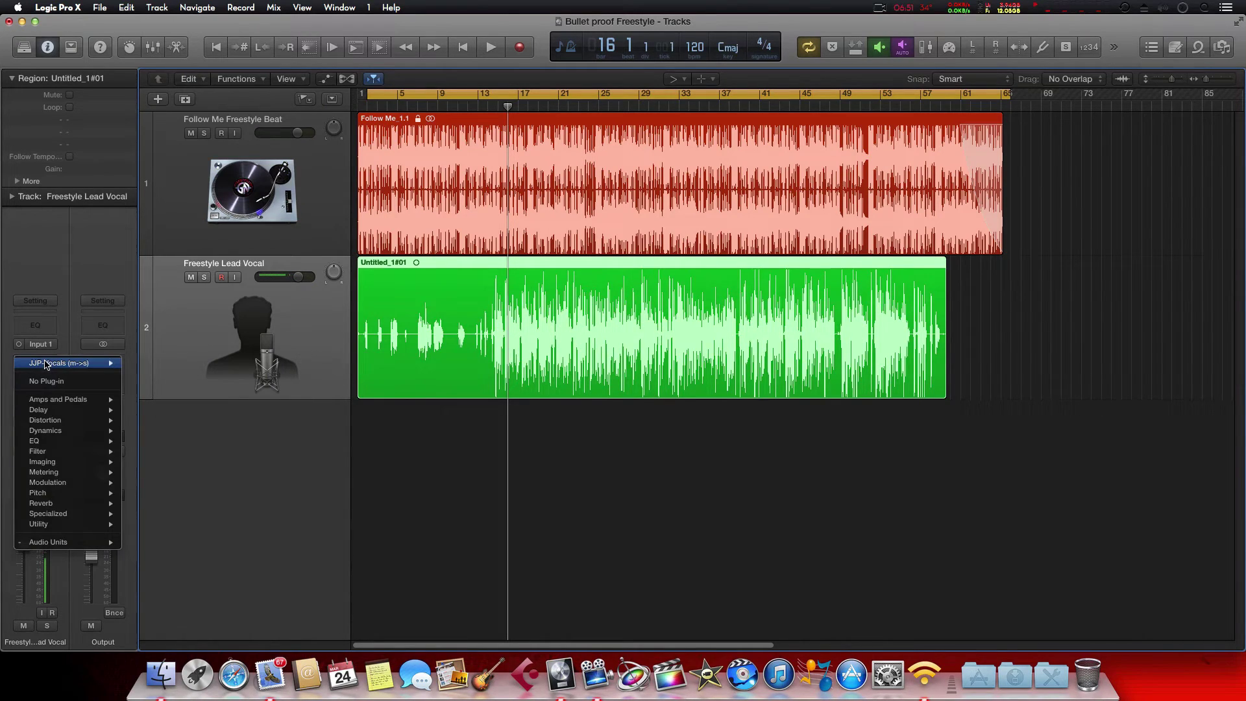
left_click(36, 364)
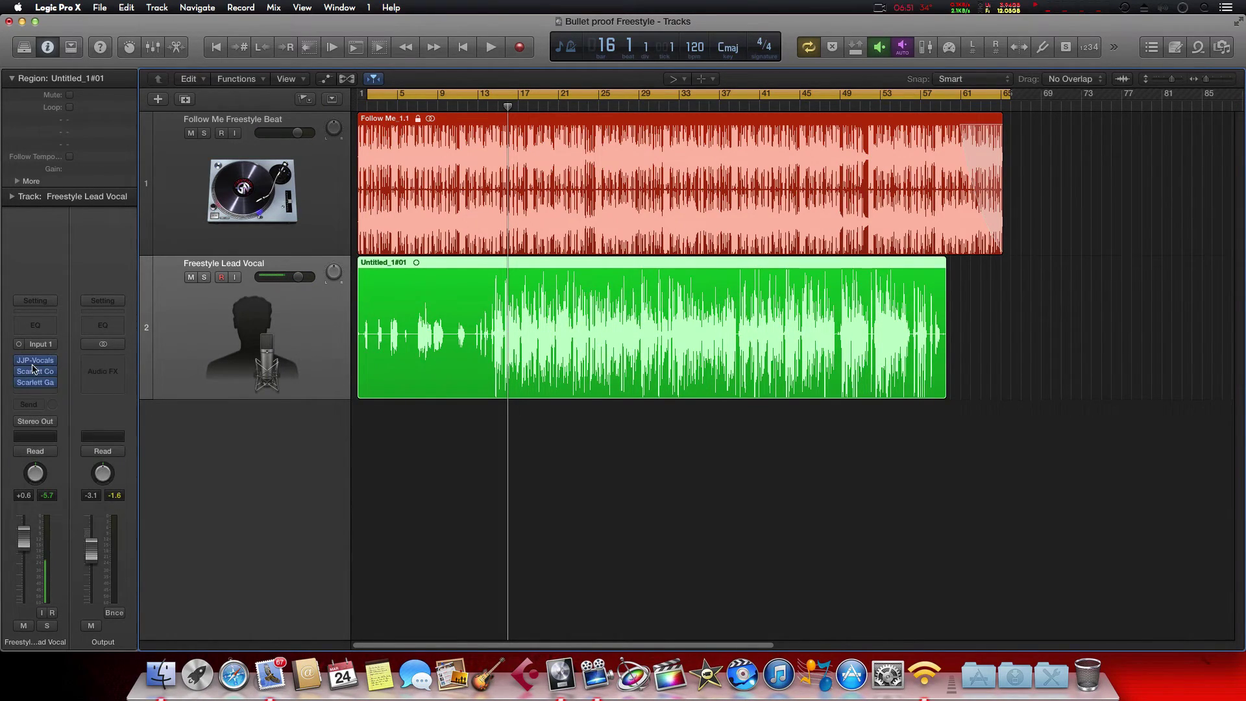
left_click(36, 362)
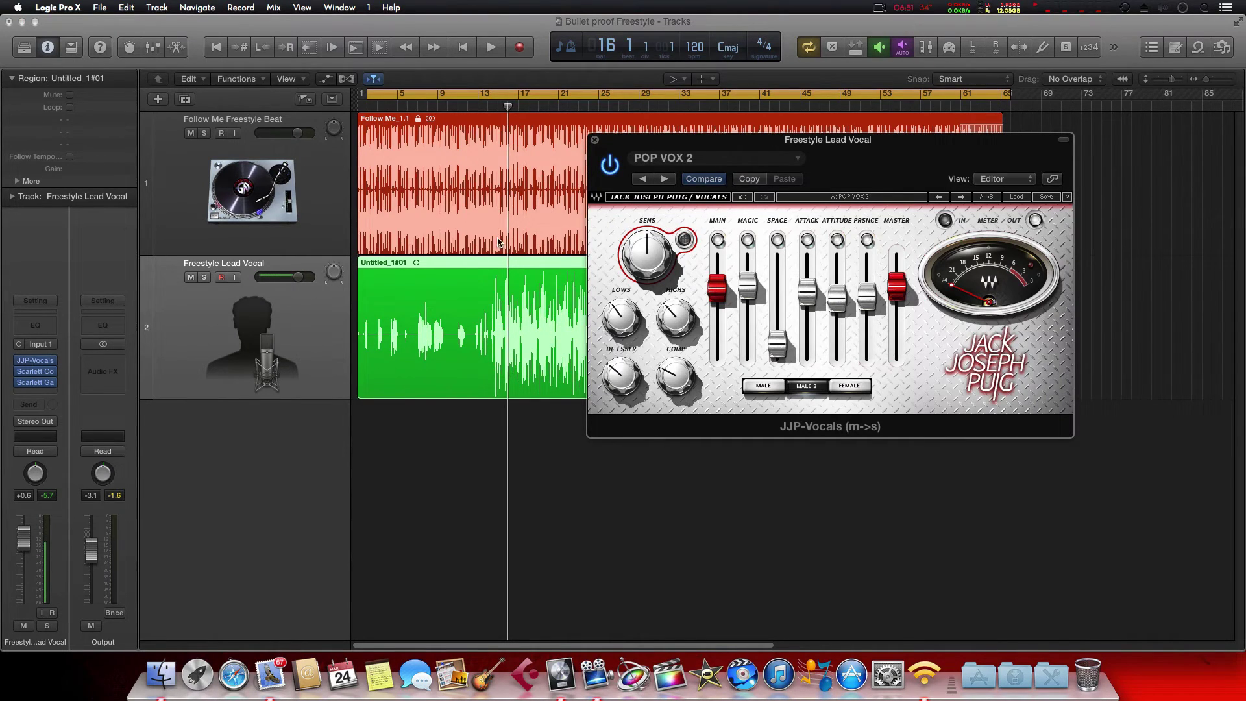
mouse_move(627, 320)
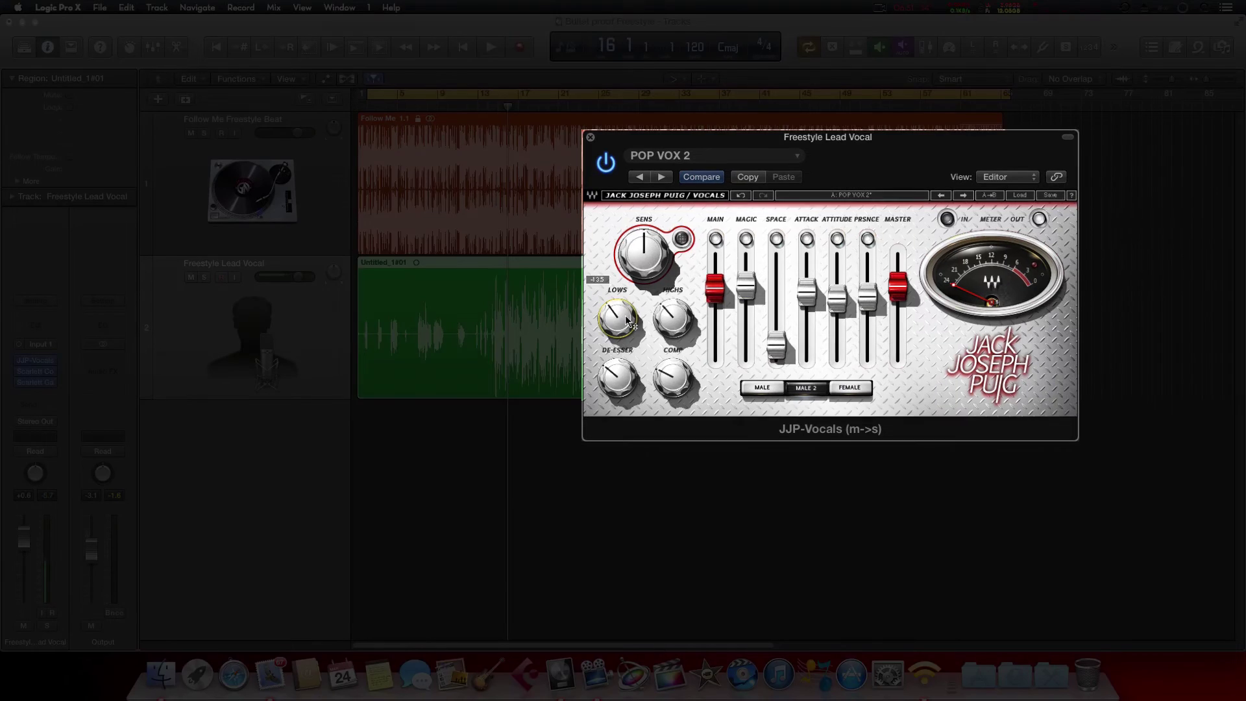
left_click_drag(628, 320, 627, 299)
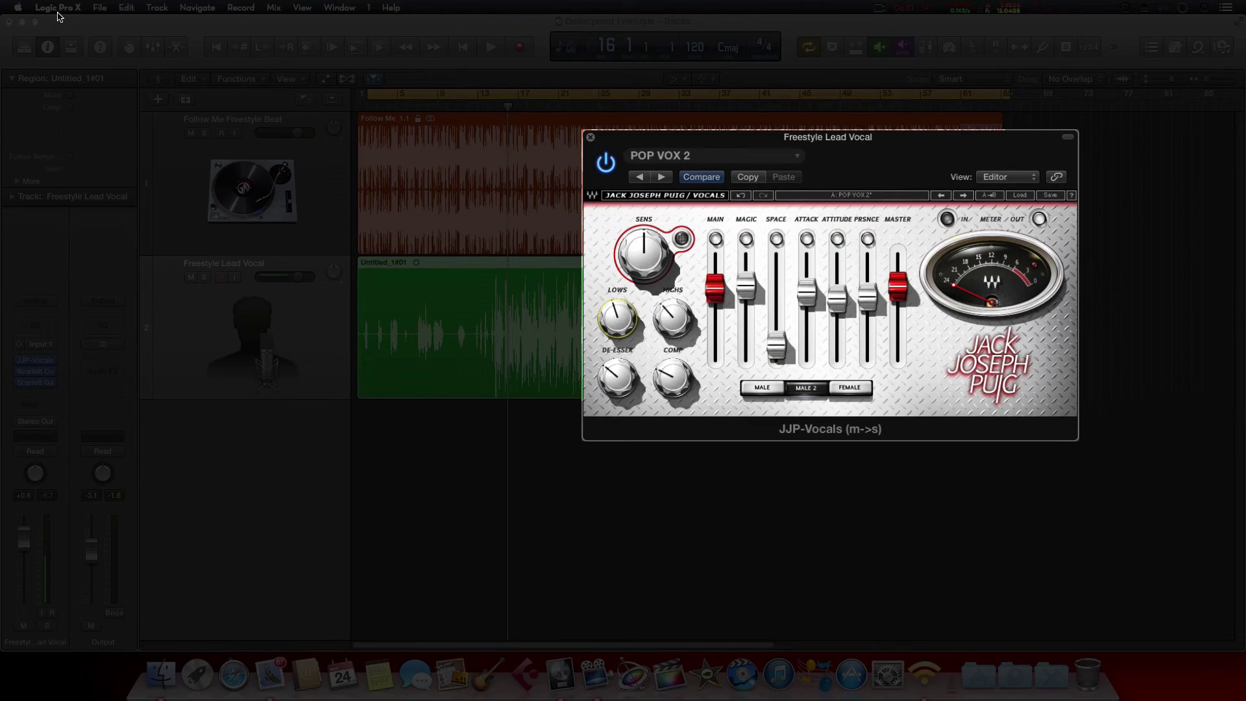
Step: Learn an Axiom 25 knob for the Lows parameter as Control Change Ch 1, 82, reassigning it
left_click(59, 8)
mouse_move(79, 62)
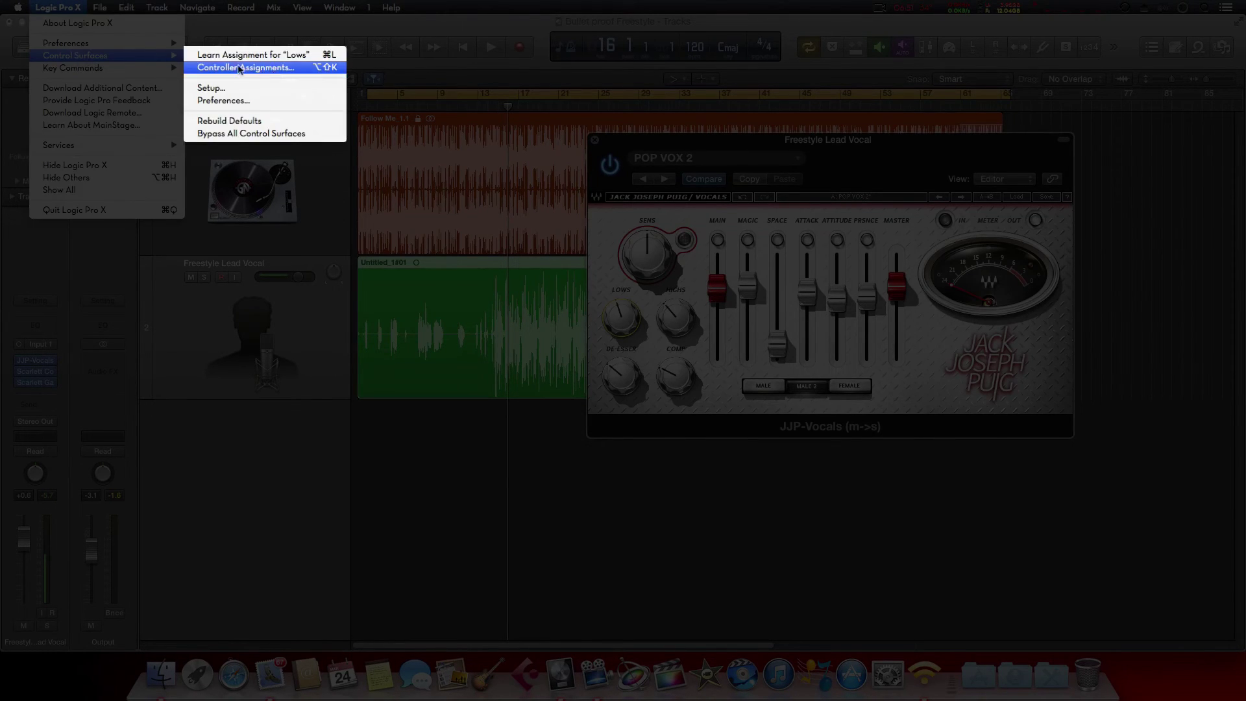
left_click(270, 57)
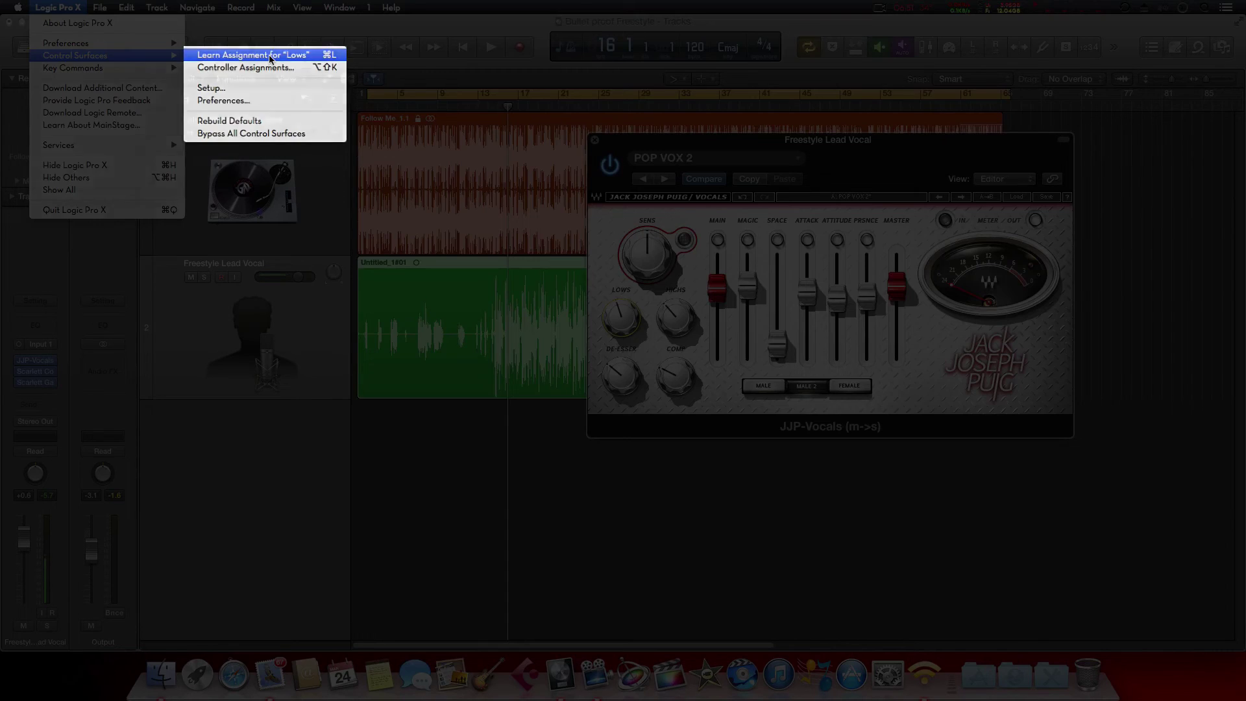
left_click_drag(472, 21, 551, 29)
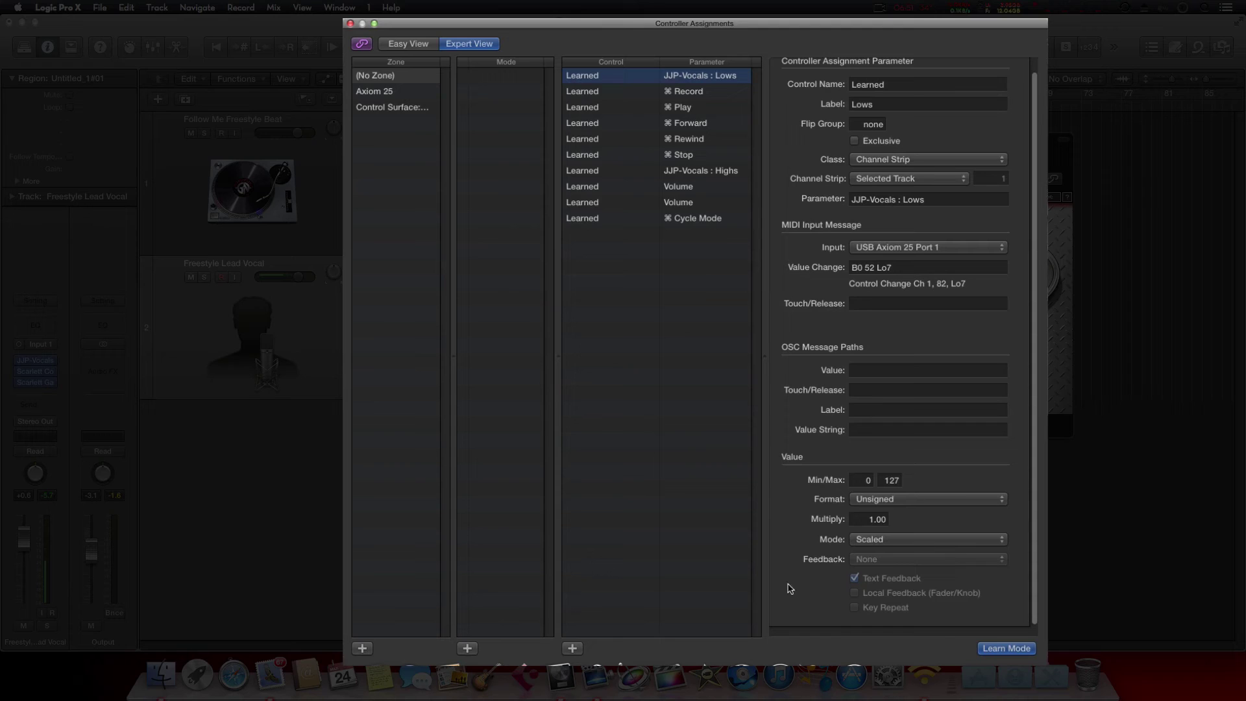
left_click(1007, 648)
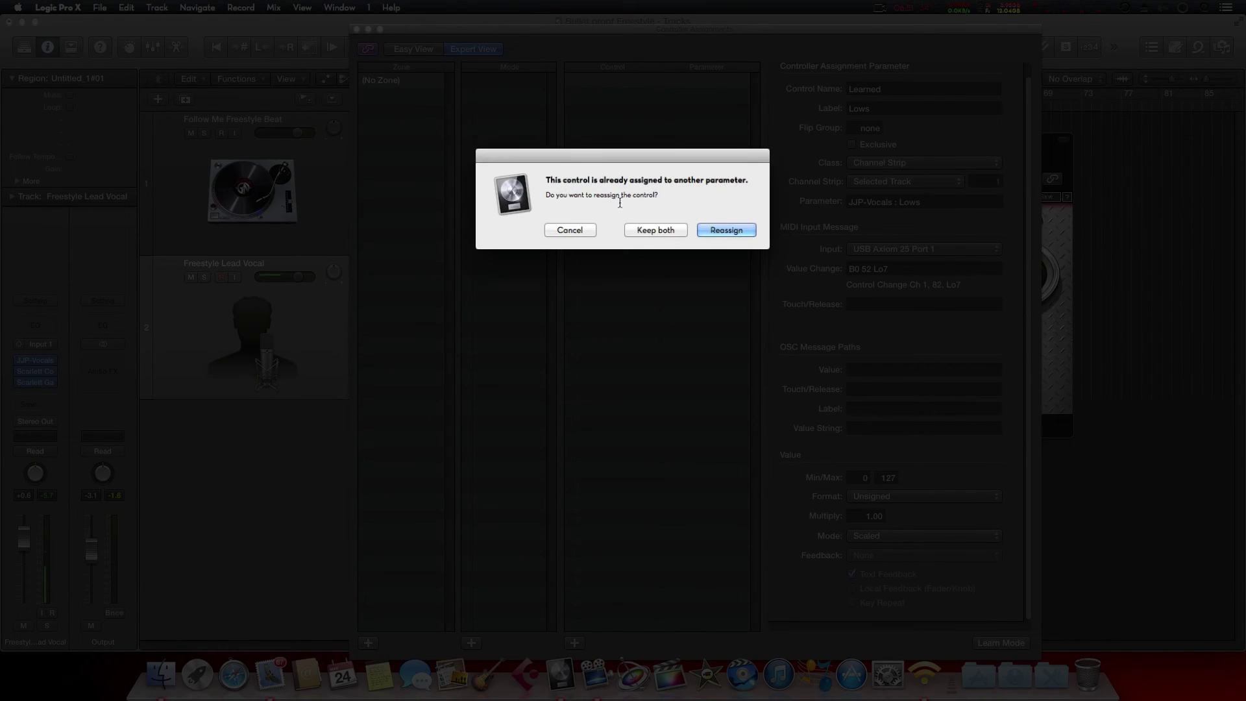
left_click(710, 227)
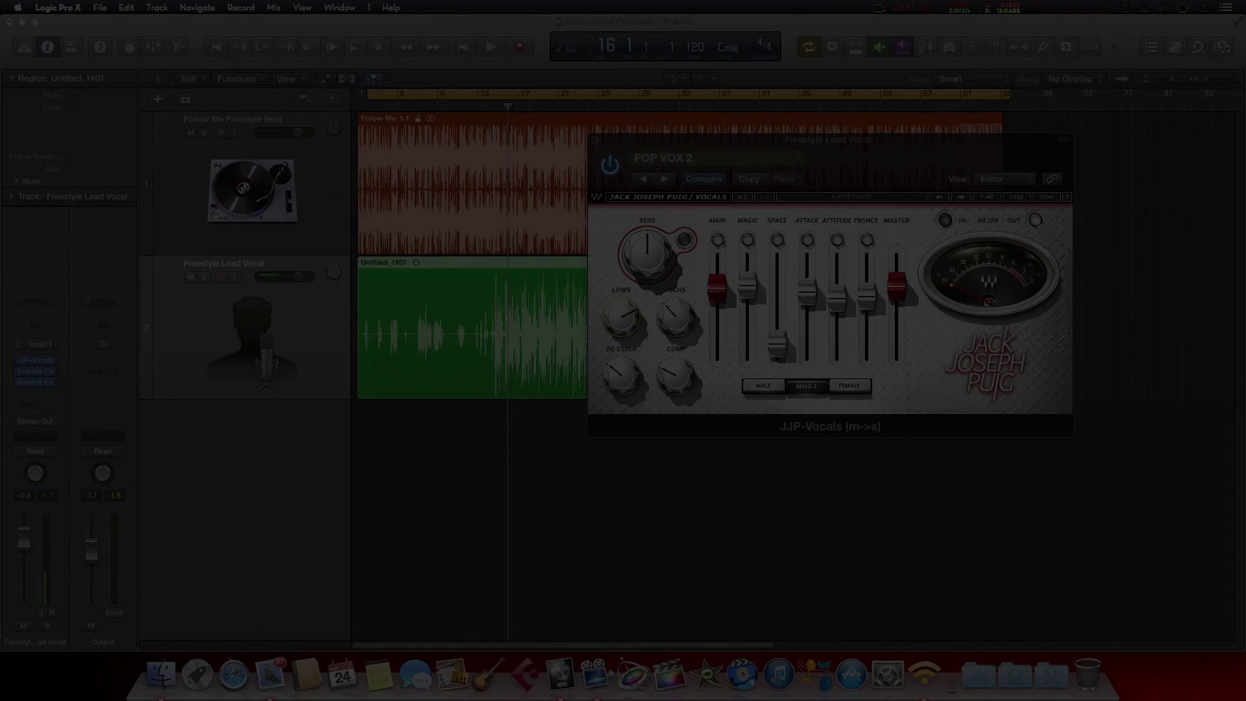